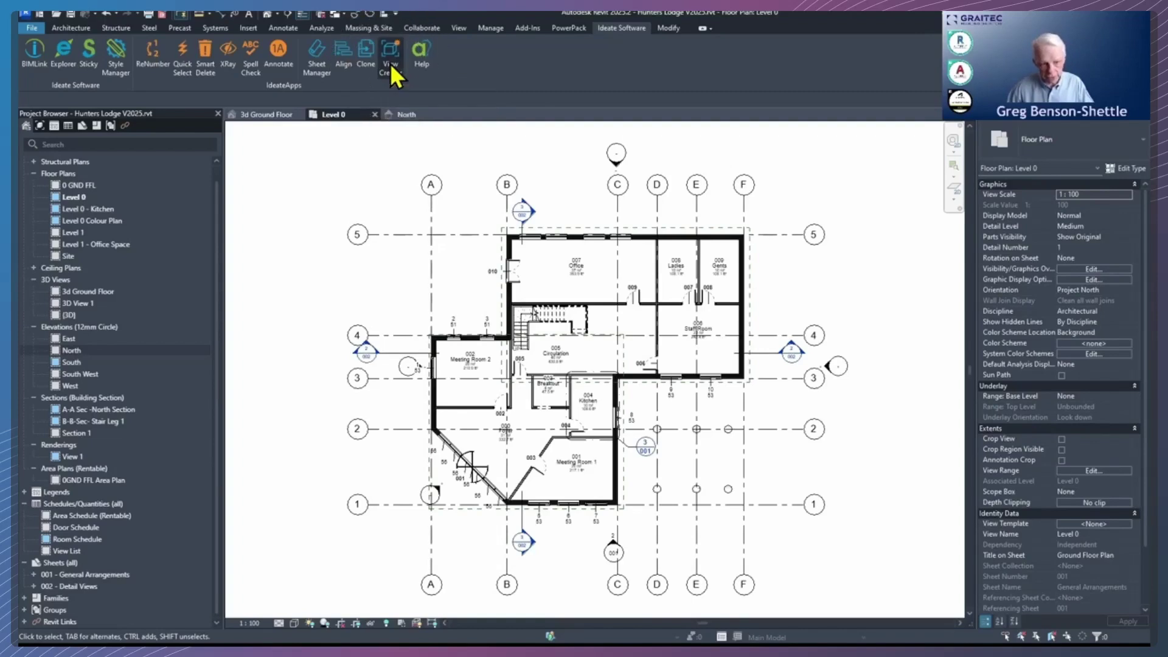
click(389, 63)
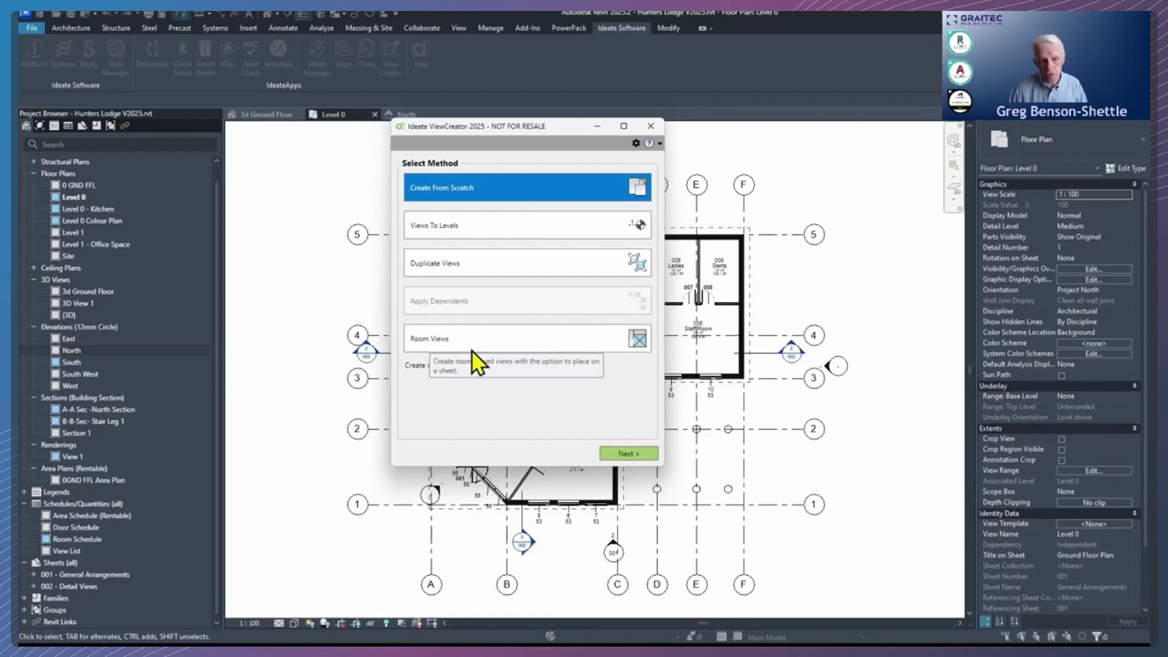
click(653, 125)
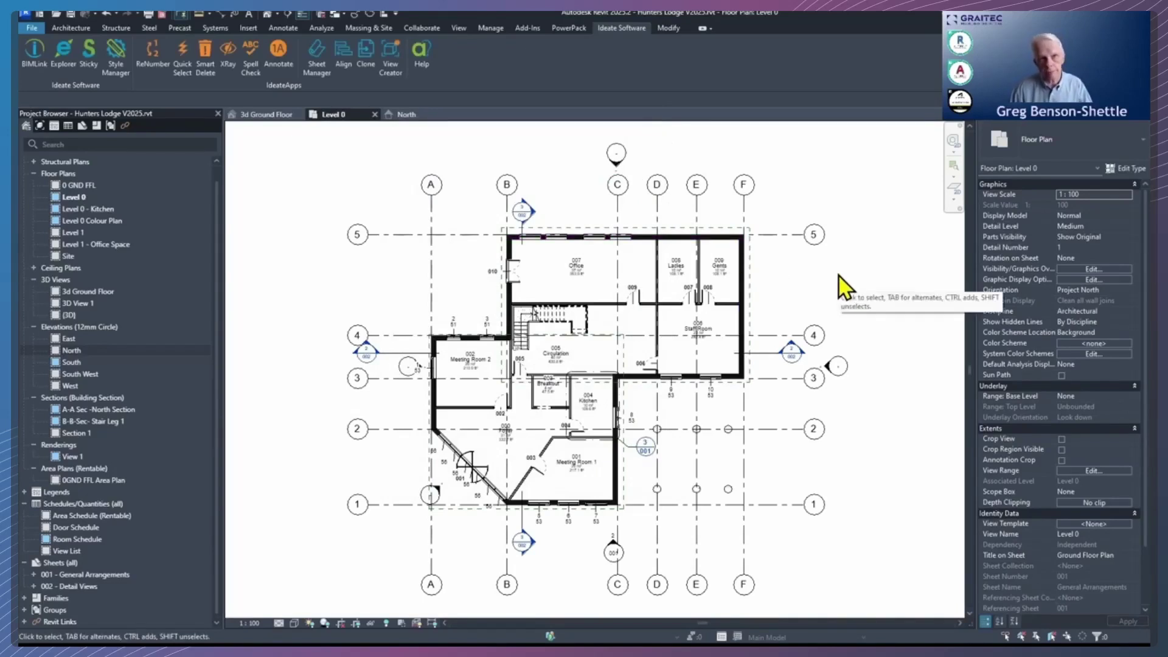
click(401, 119)
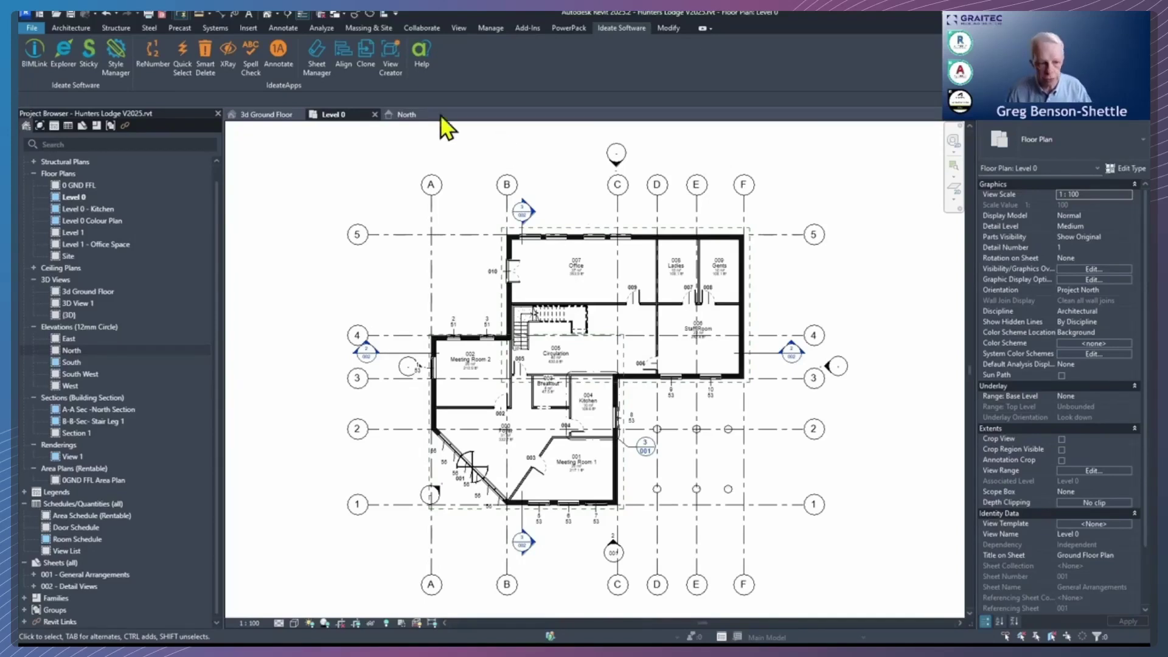
Start creating views from scratch in Ideate ViewCreator, using the Floor Plan - 1 to 100 - Shadow Presentation view template.
click(381, 69)
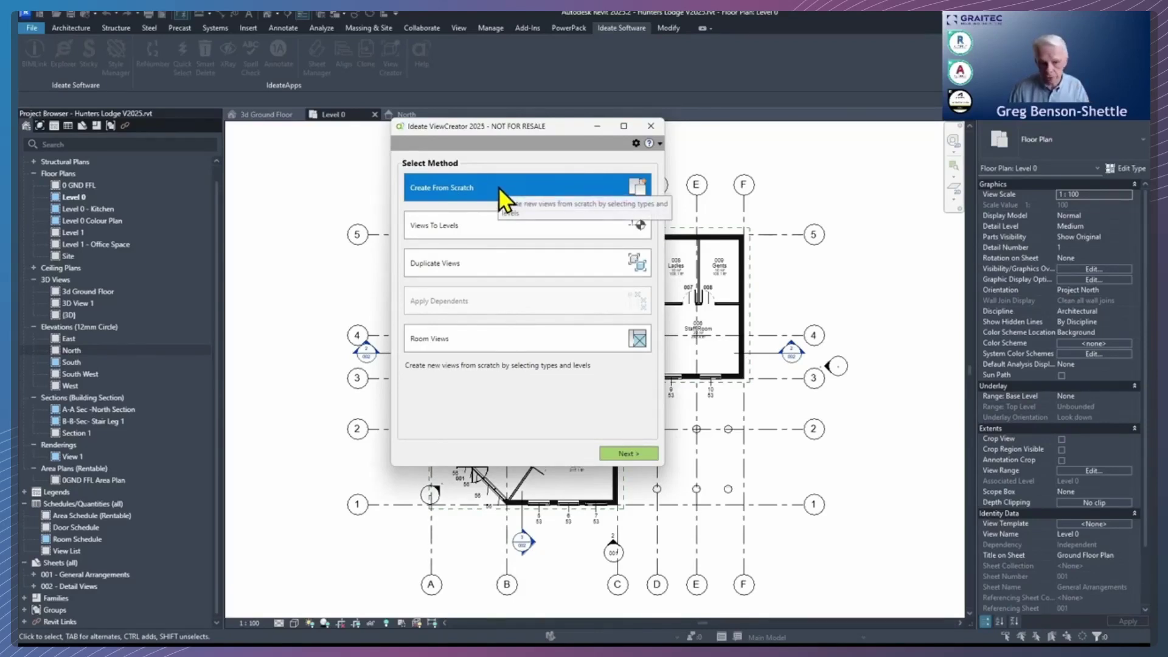
click(633, 454)
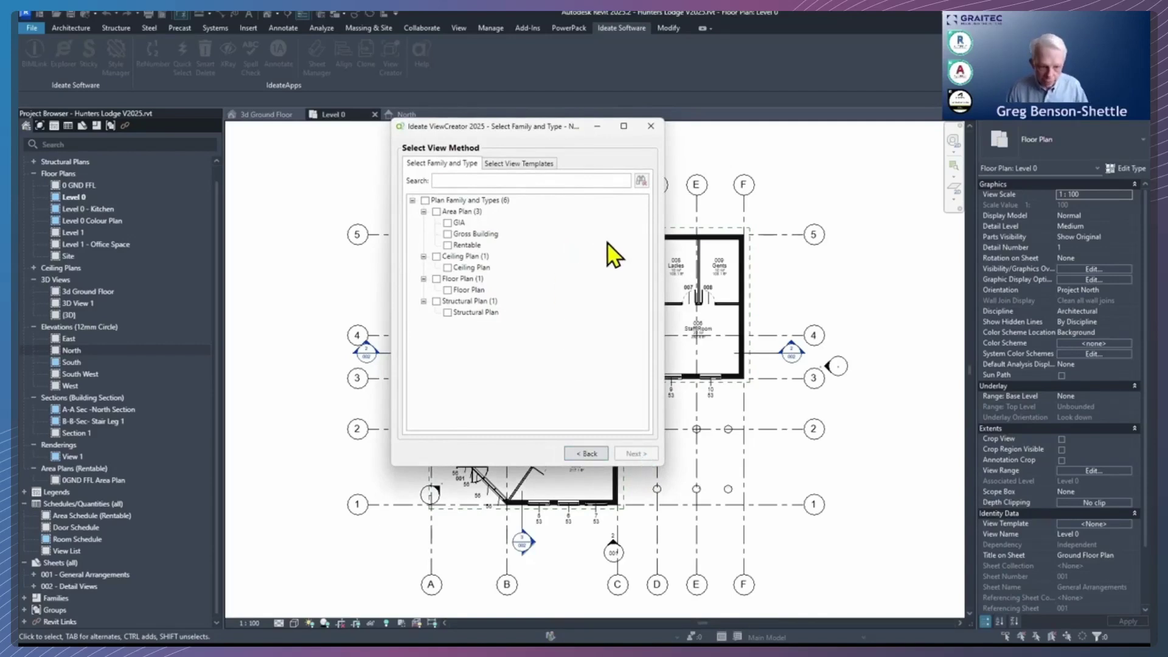
click(468, 182)
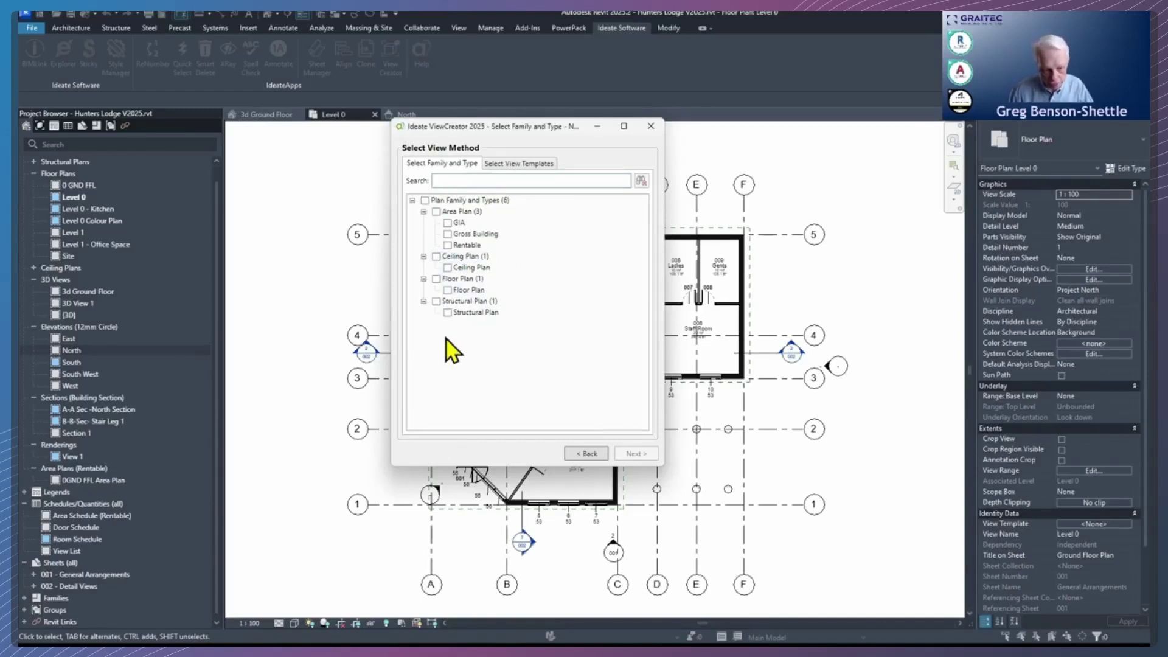
click(449, 290)
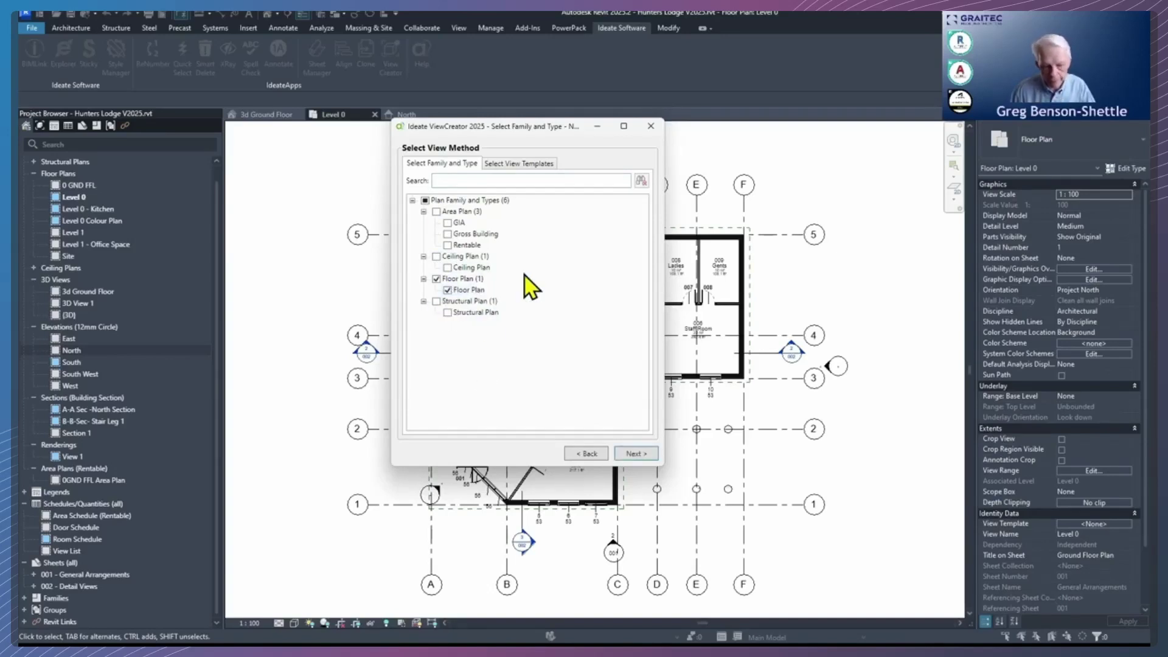
click(512, 165)
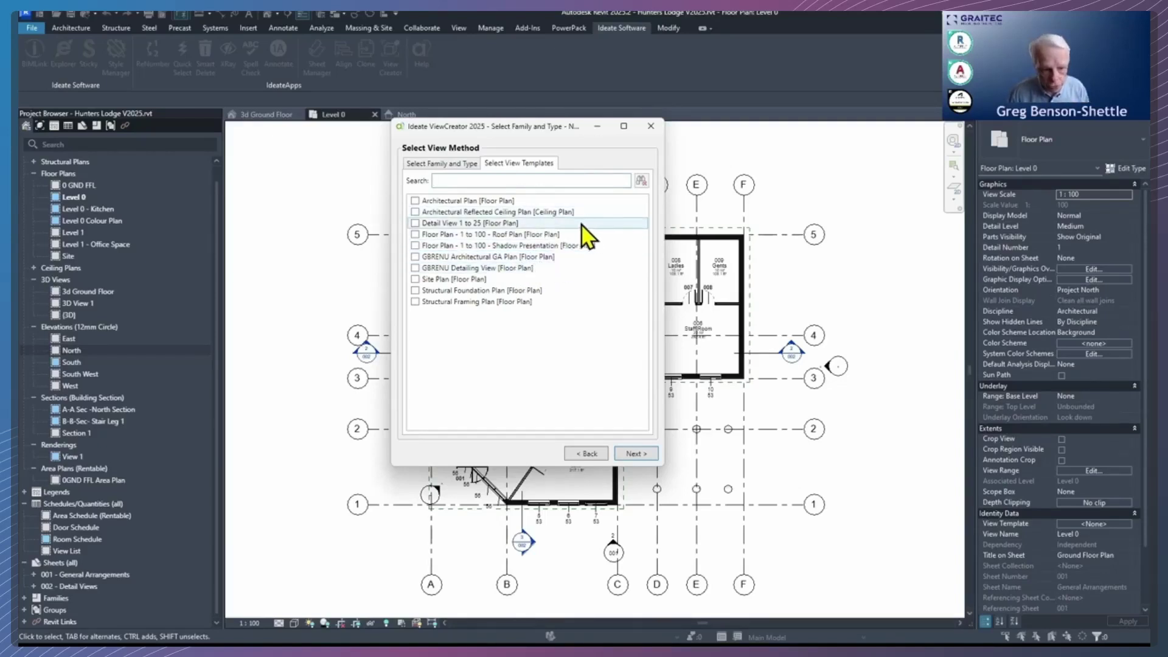
click(416, 246)
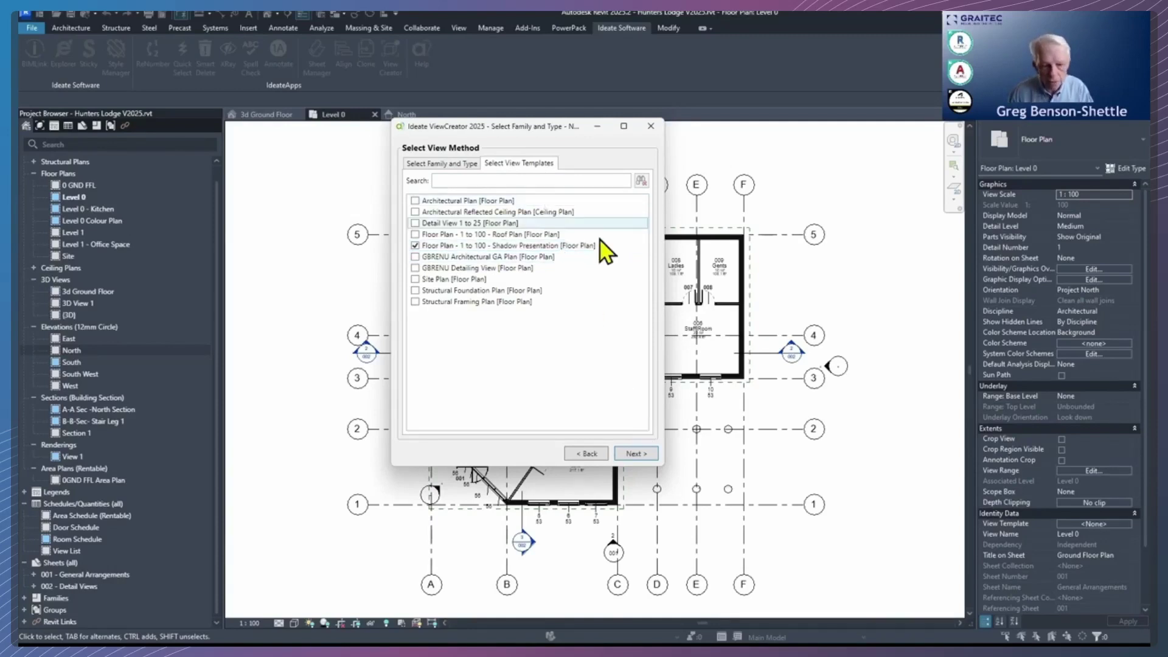
click(634, 454)
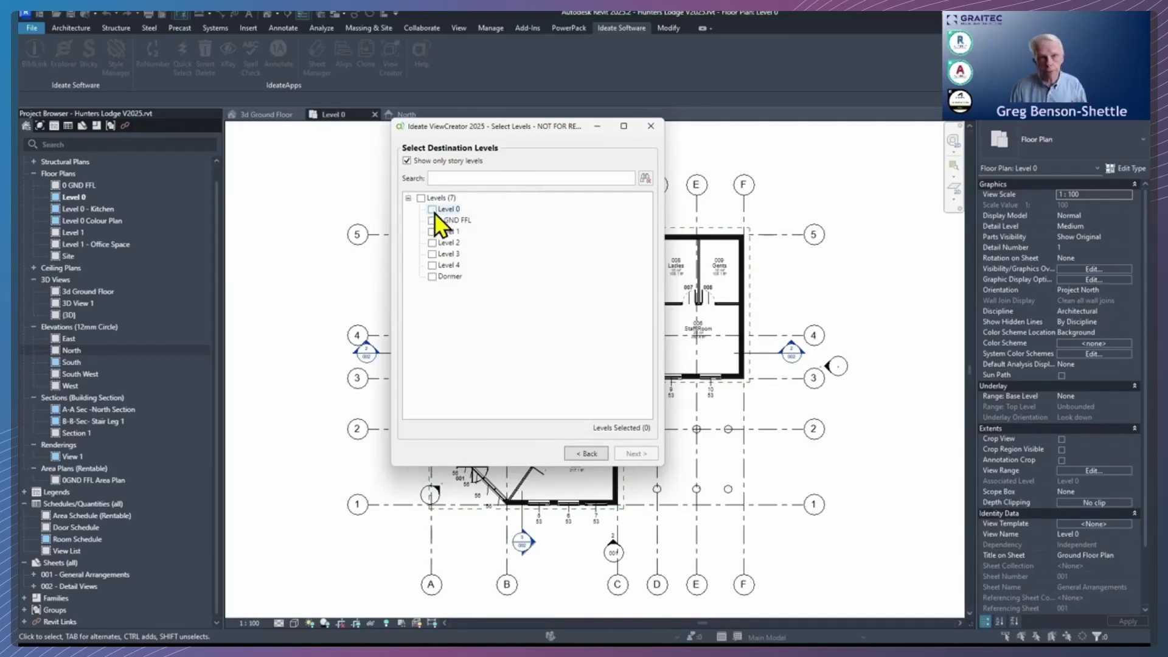
Choose Level 2 and Level 3 as the destination levels for the new floor plan views.
click(432, 244)
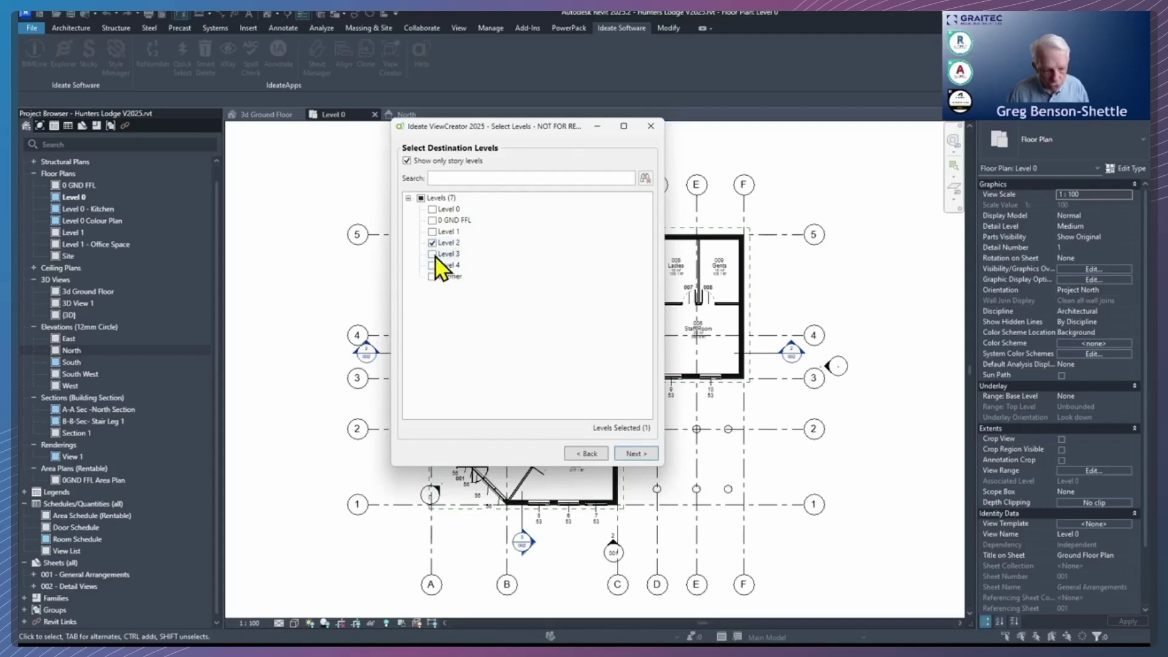
click(433, 254)
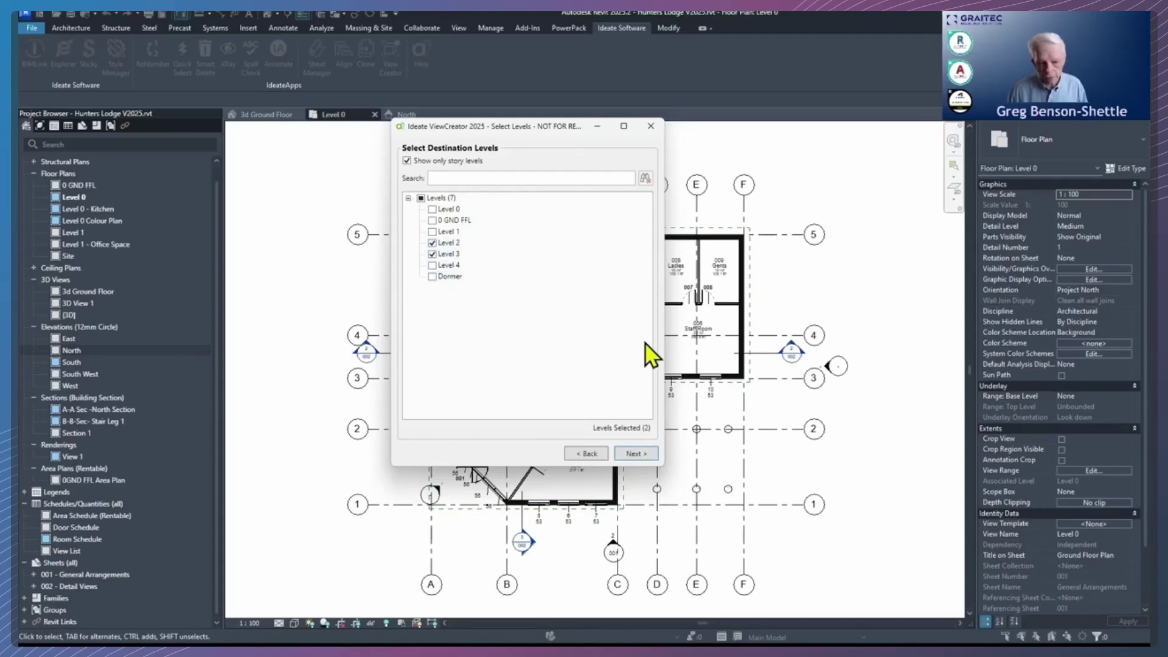
click(635, 454)
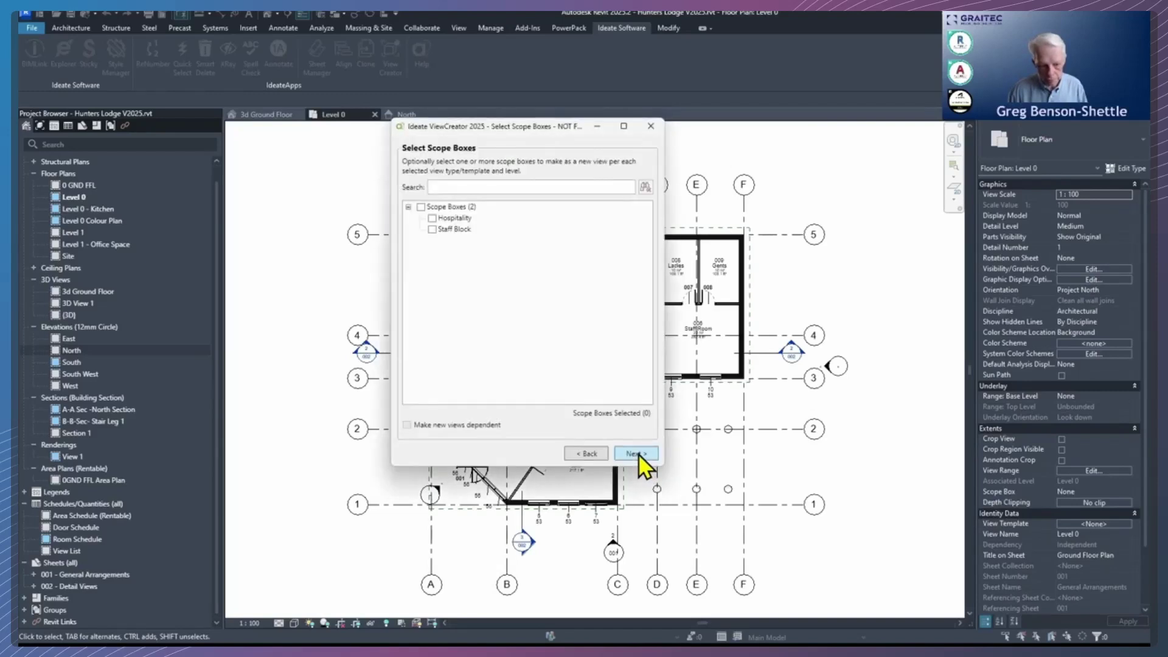
click(432, 218)
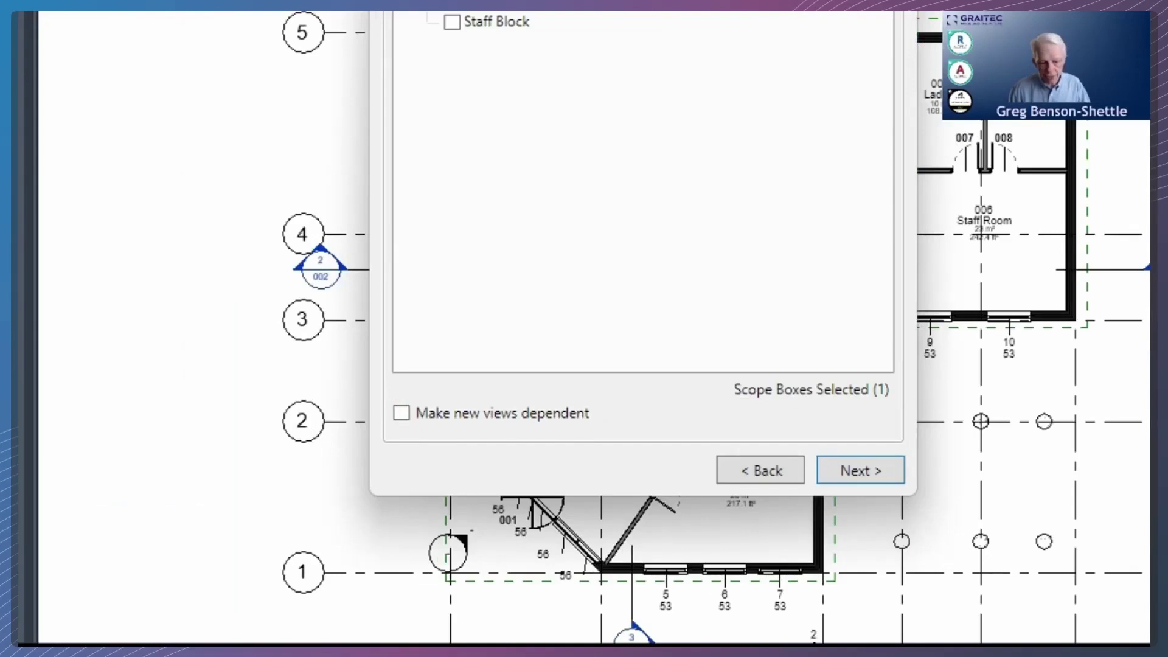
mouse_move(388, 393)
mouse_down()
mouse_move(558, 442)
mouse_move(607, 437)
mouse_up()
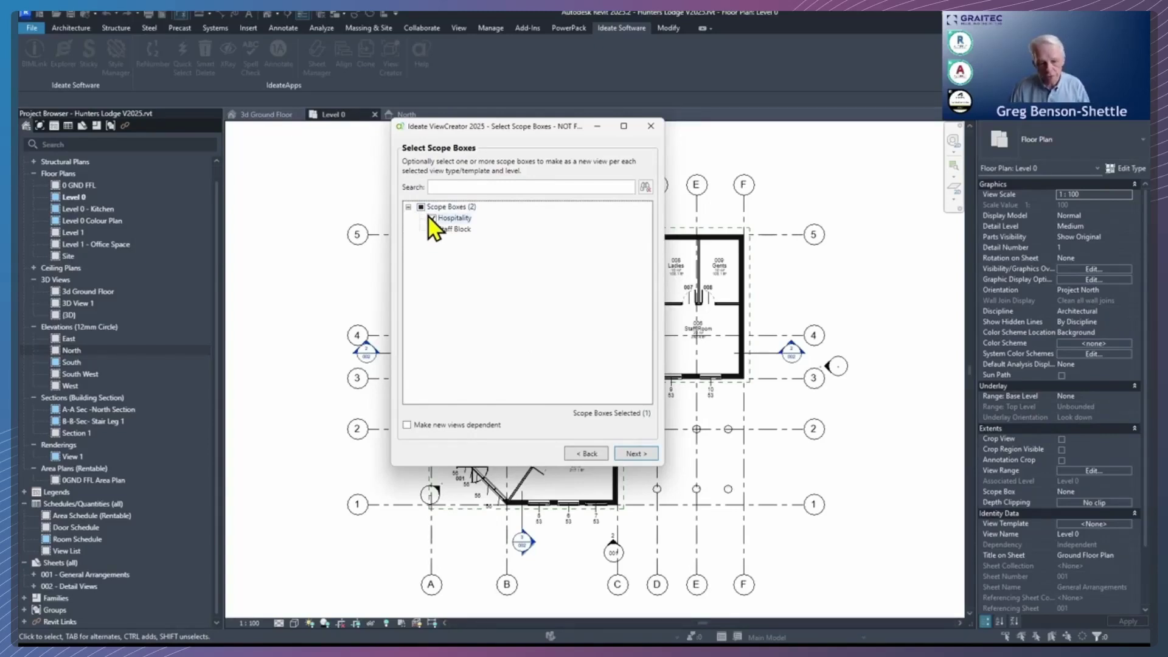
click(431, 218)
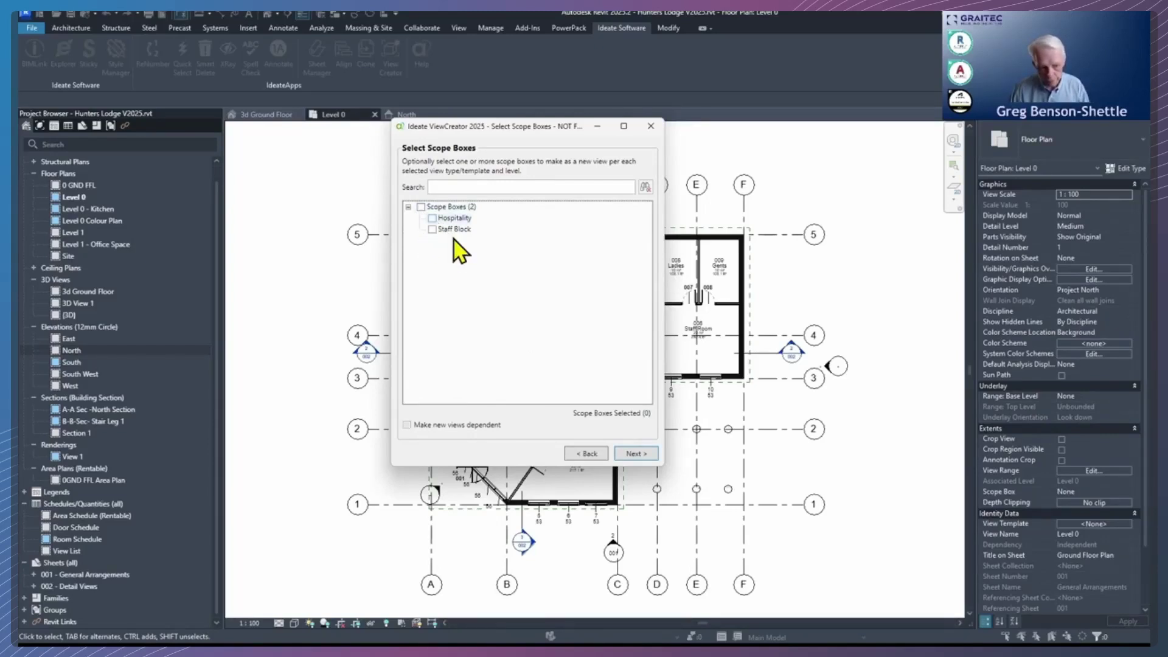
Create the Level 2 and Level 3 floor plan views with the *CREATE view rule, without scope boxes, and finish without creating sheets.
click(636, 454)
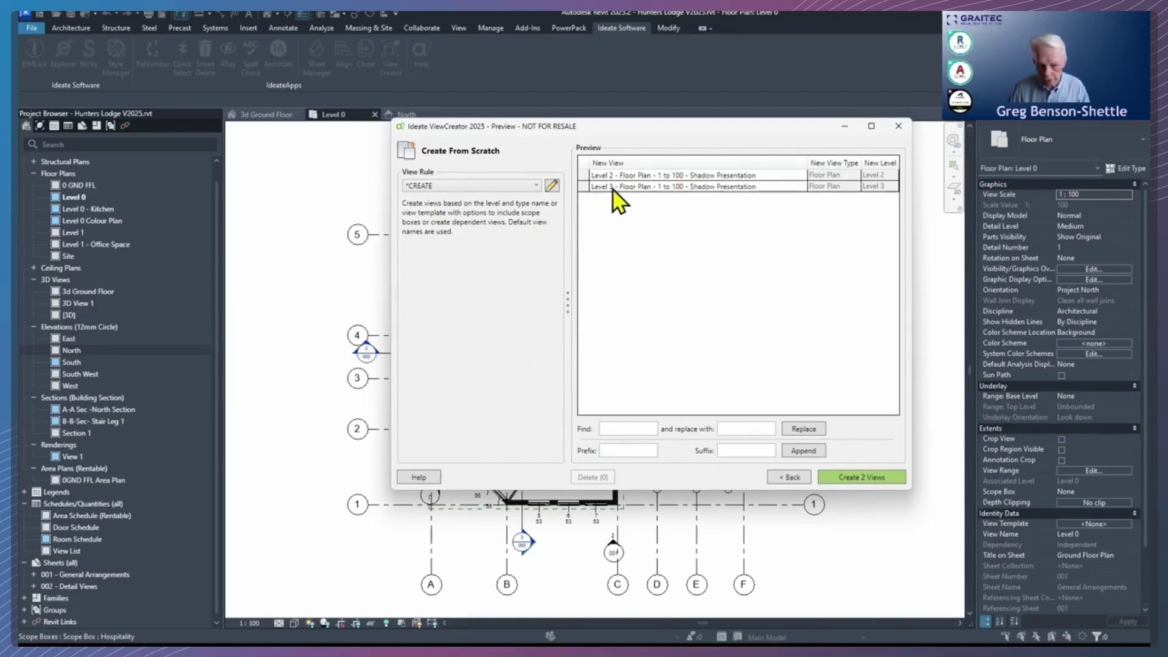
click(509, 182)
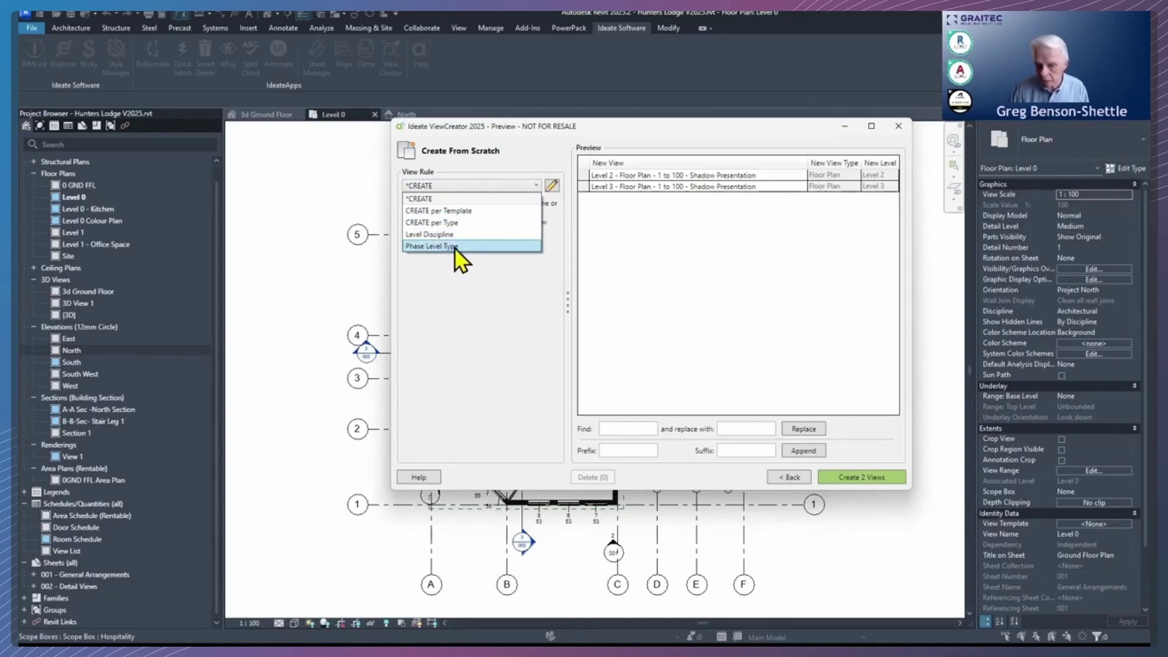
click(553, 185)
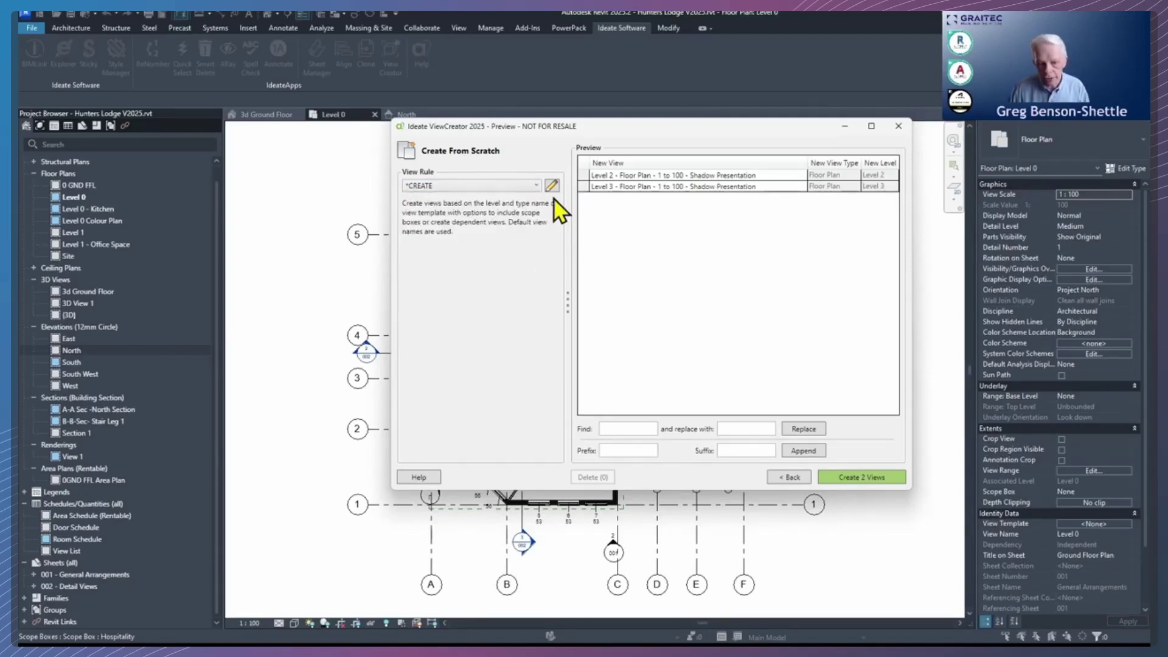
click(553, 185)
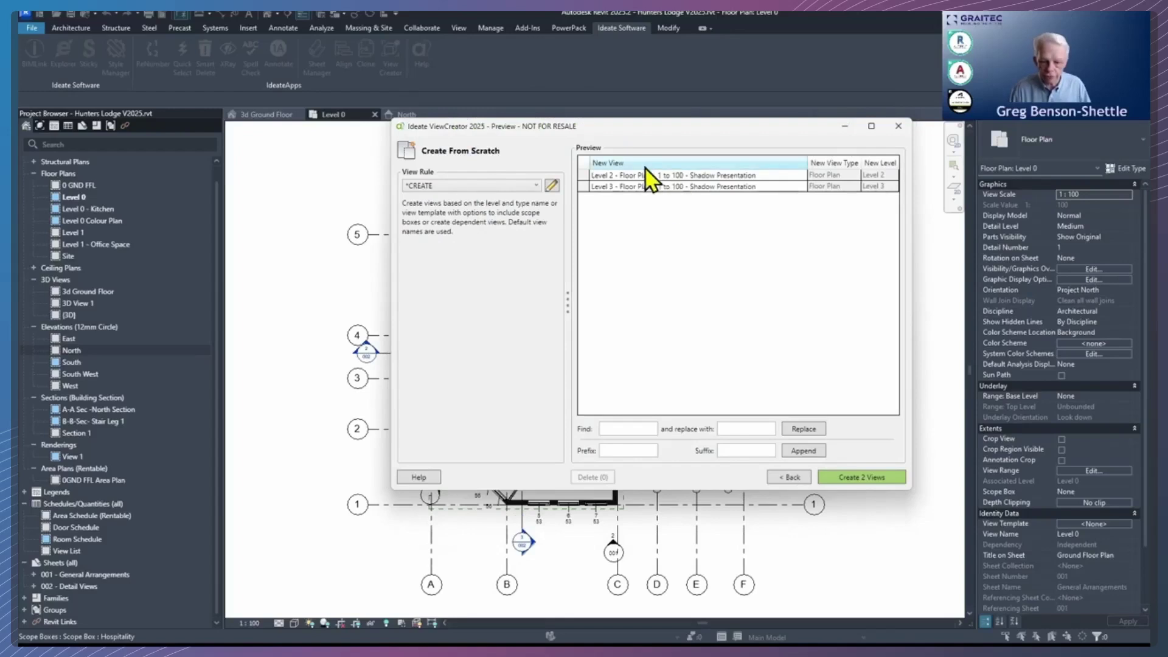
click(860, 480)
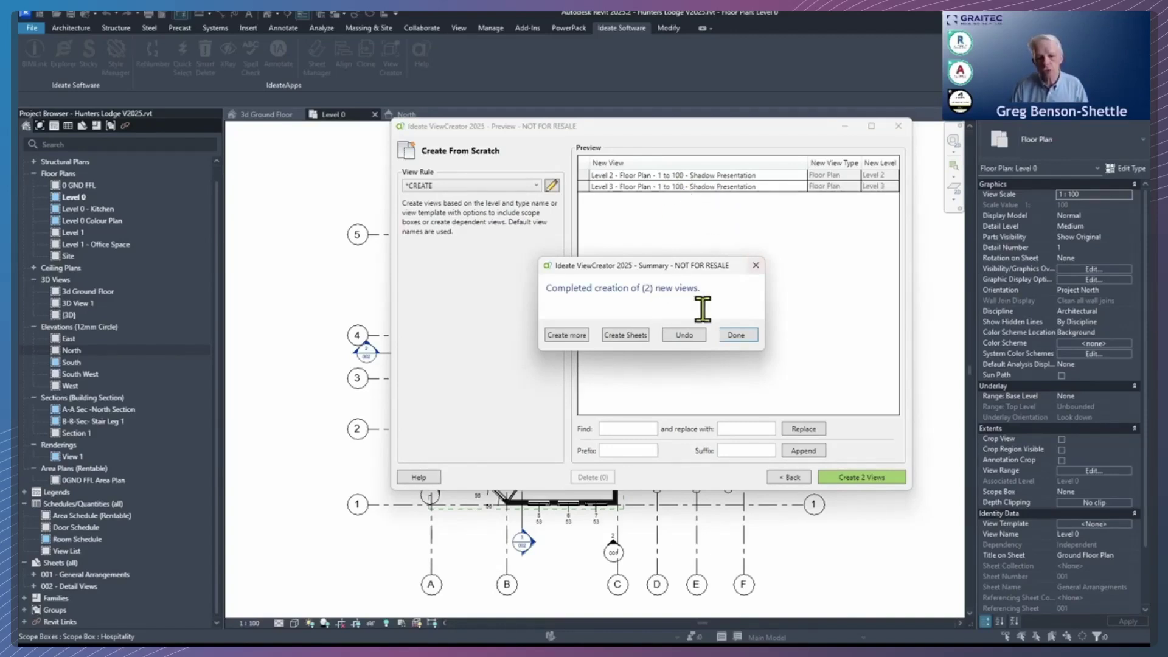
click(617, 338)
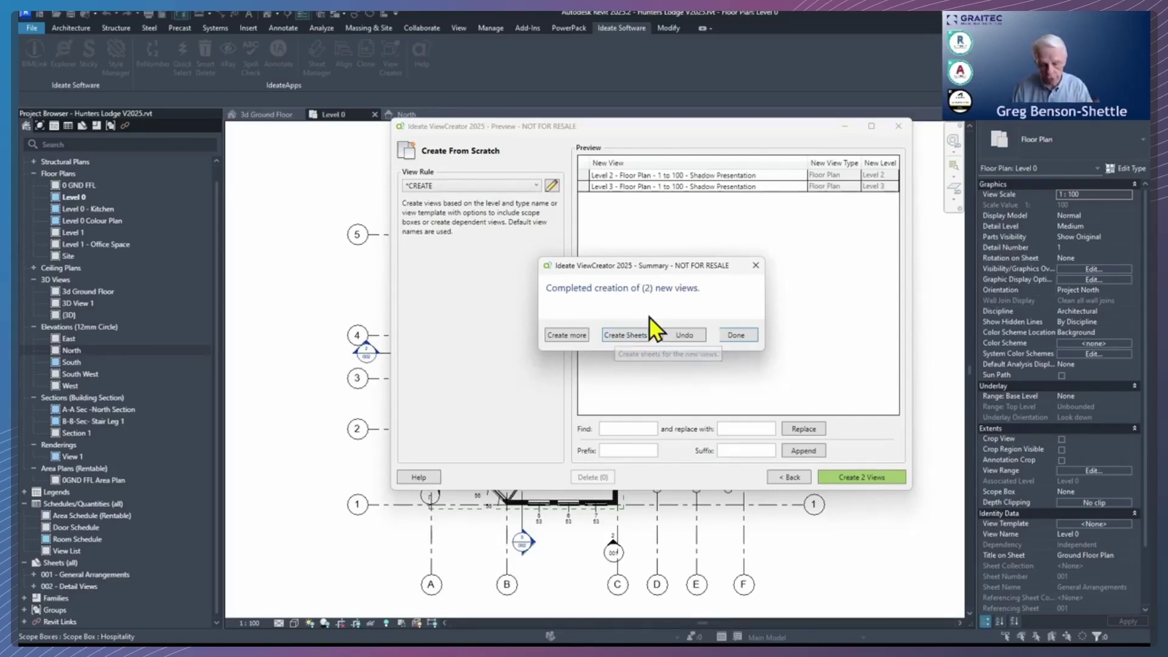
click(737, 334)
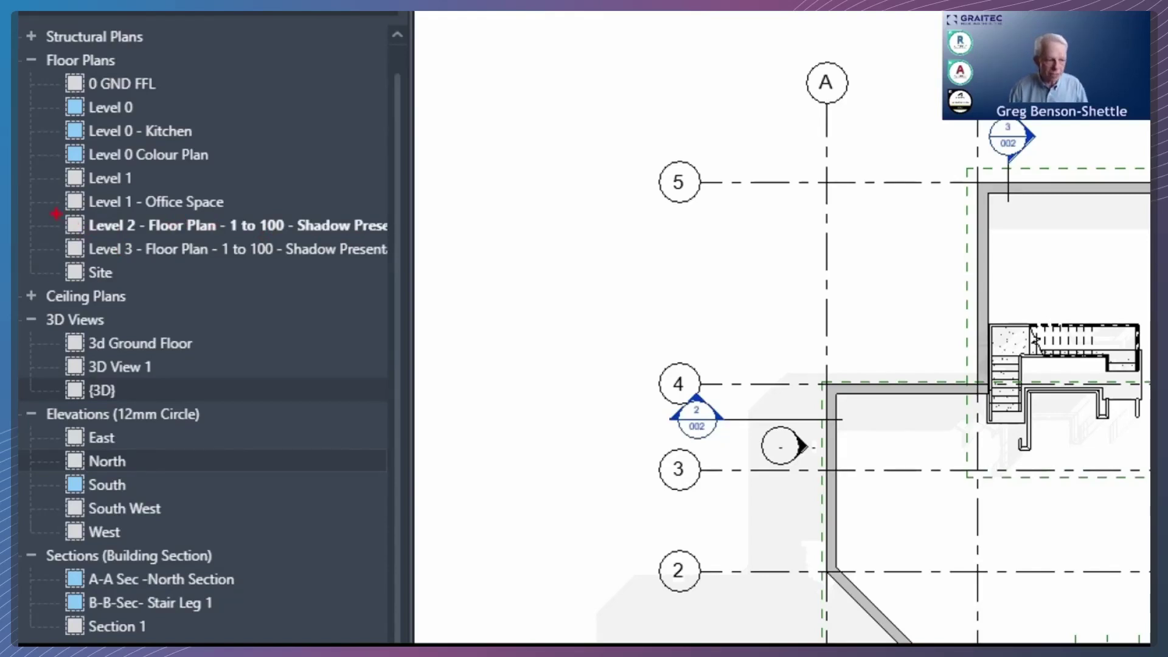
mouse_move(57, 214)
ctrl+mouse_down()
mouse_move(216, 252)
mouse_move(405, 271)
ctrl+mouse_up()
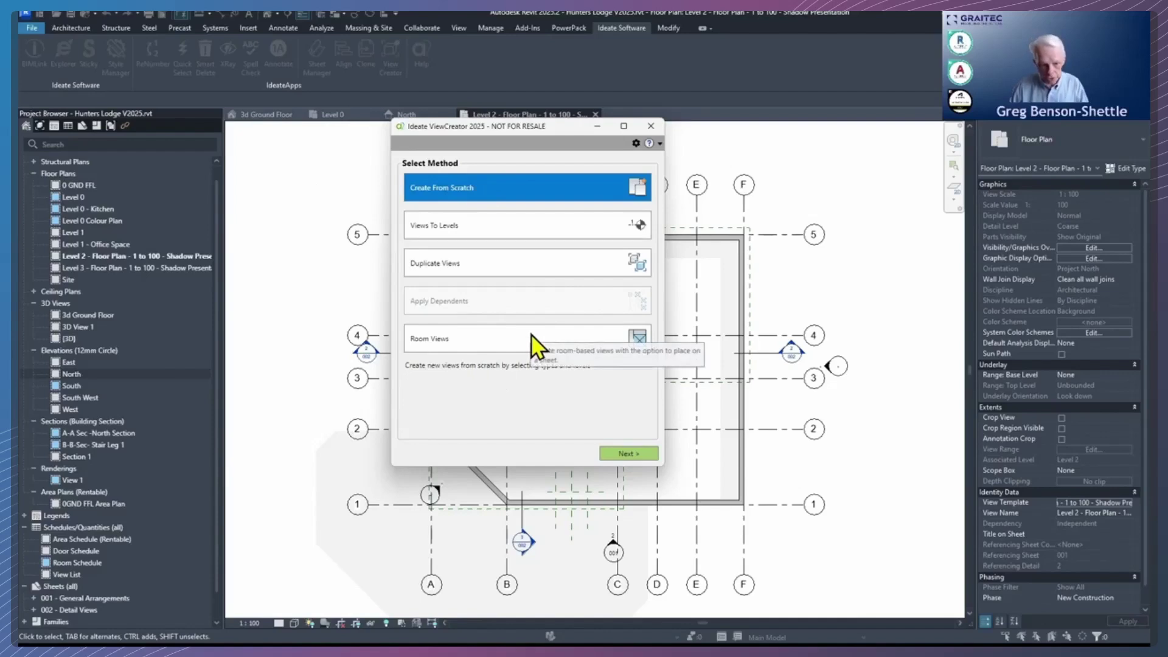
Start creating Room Views for the rooms Foyer 000, Meeting Room 1 001 and Meeting Room 2 002.
click(454, 339)
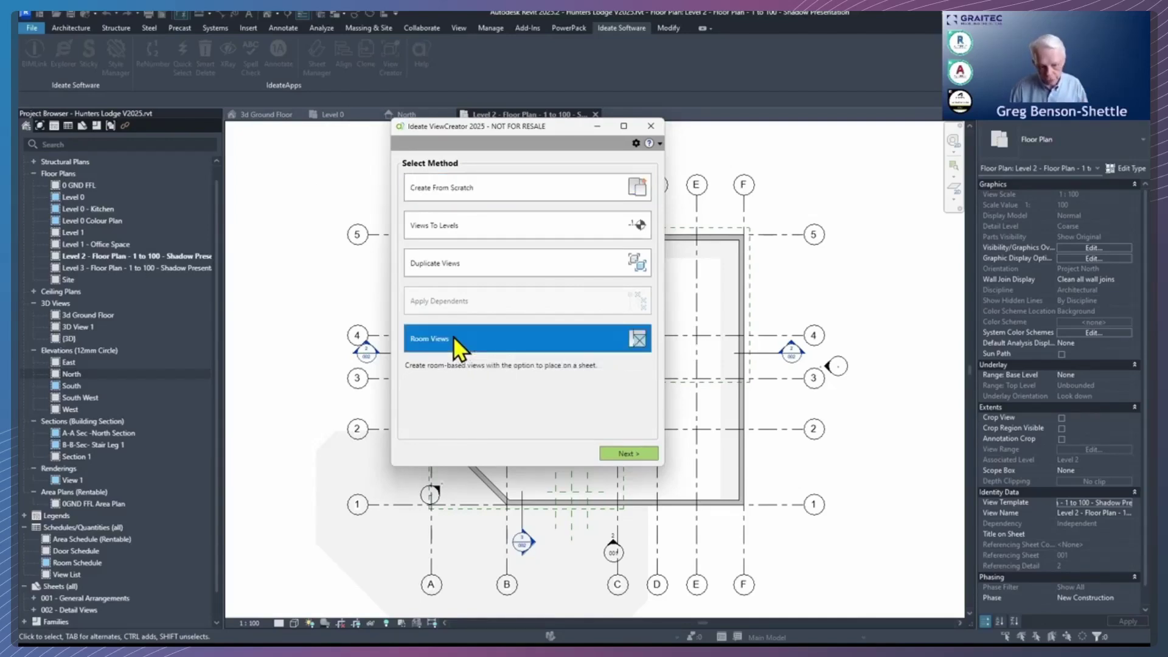
click(640, 453)
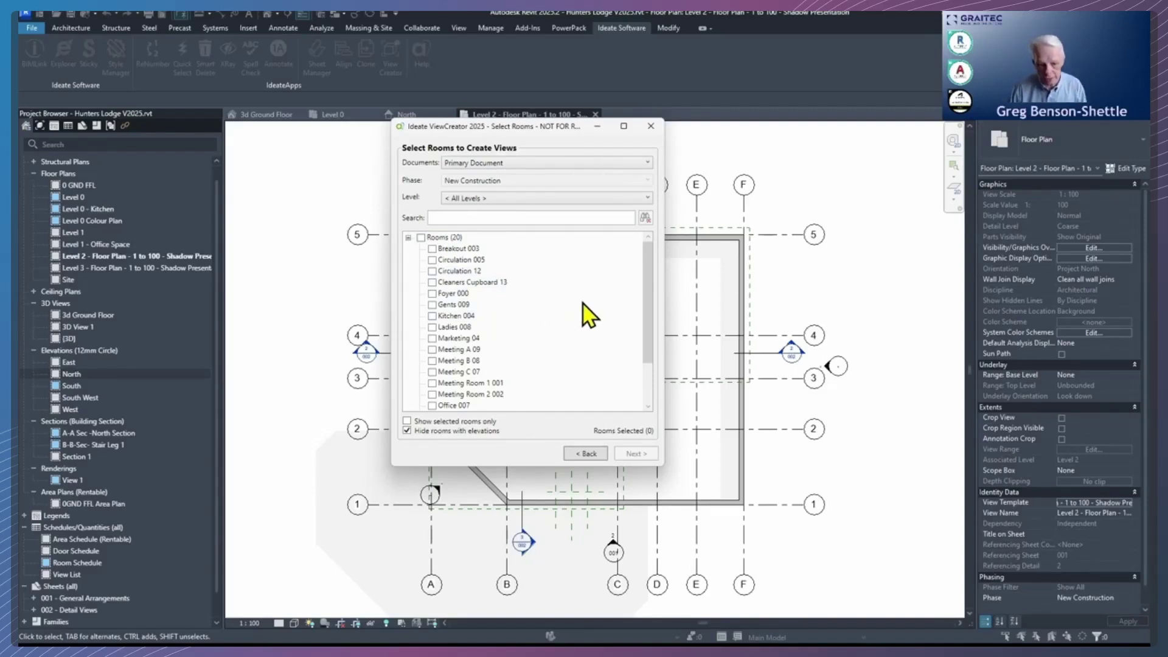
drag(644, 298, 641, 365)
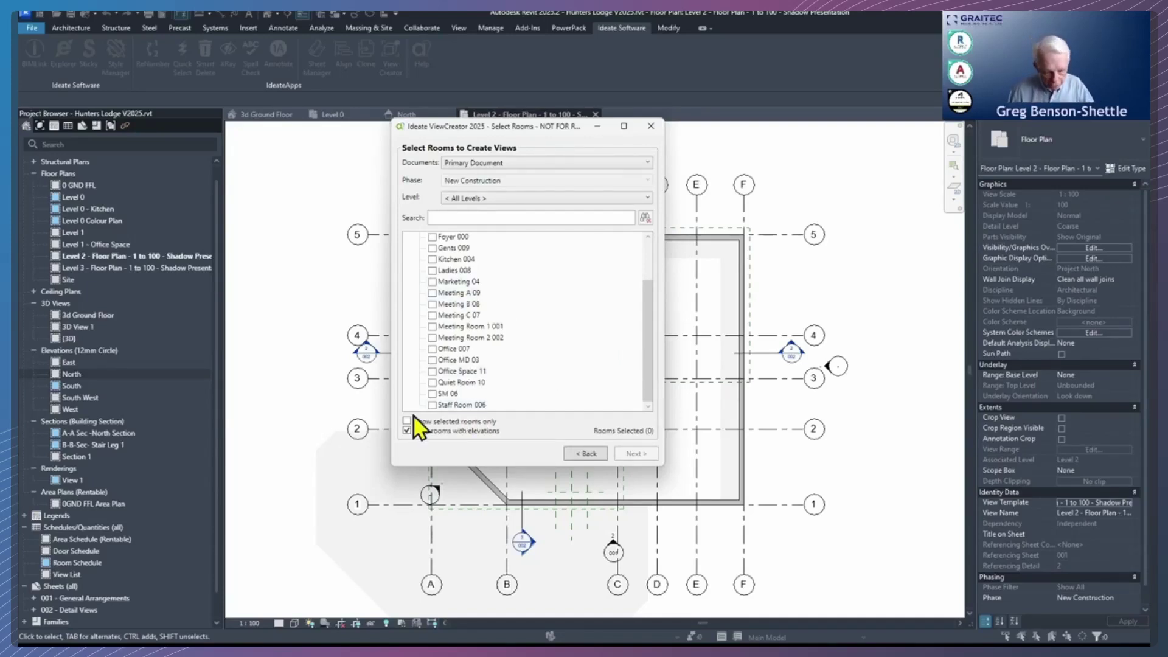
scroll(450, 281, up, 2)
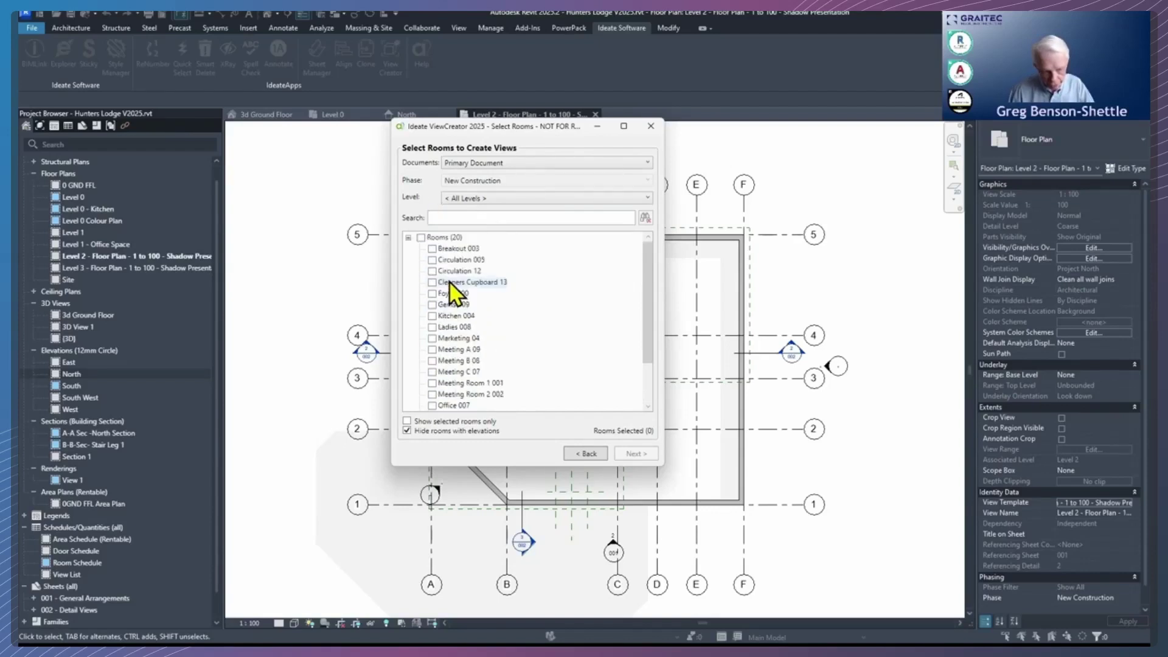
click(432, 293)
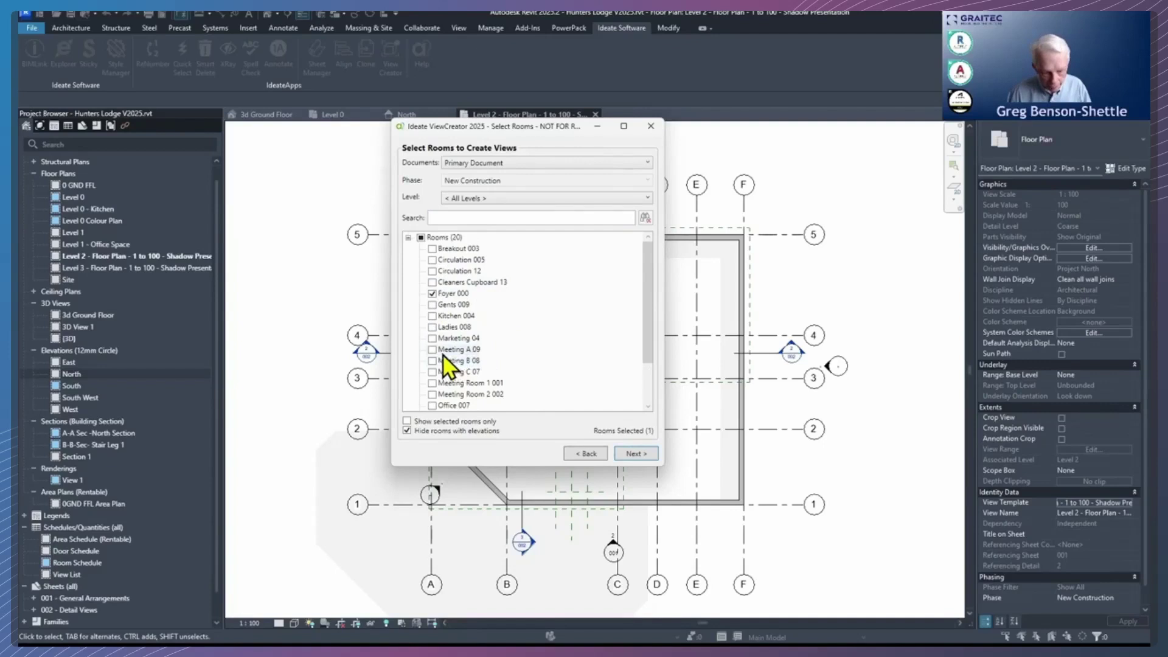
scroll(505, 352, down, 1)
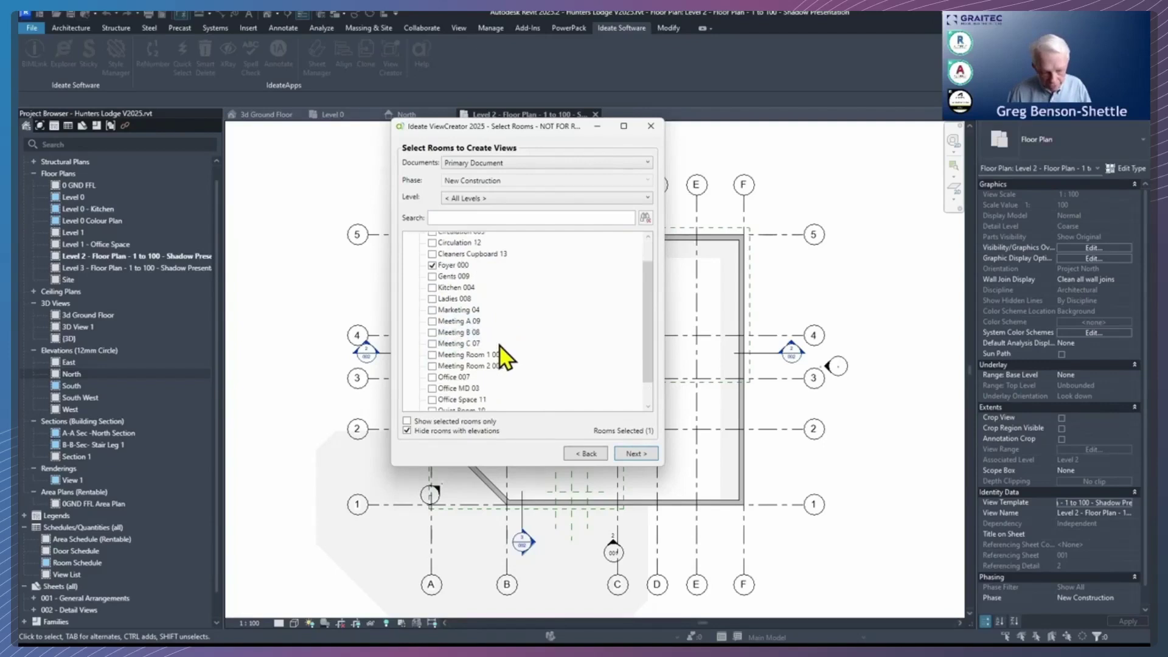
click(432, 355)
click(432, 366)
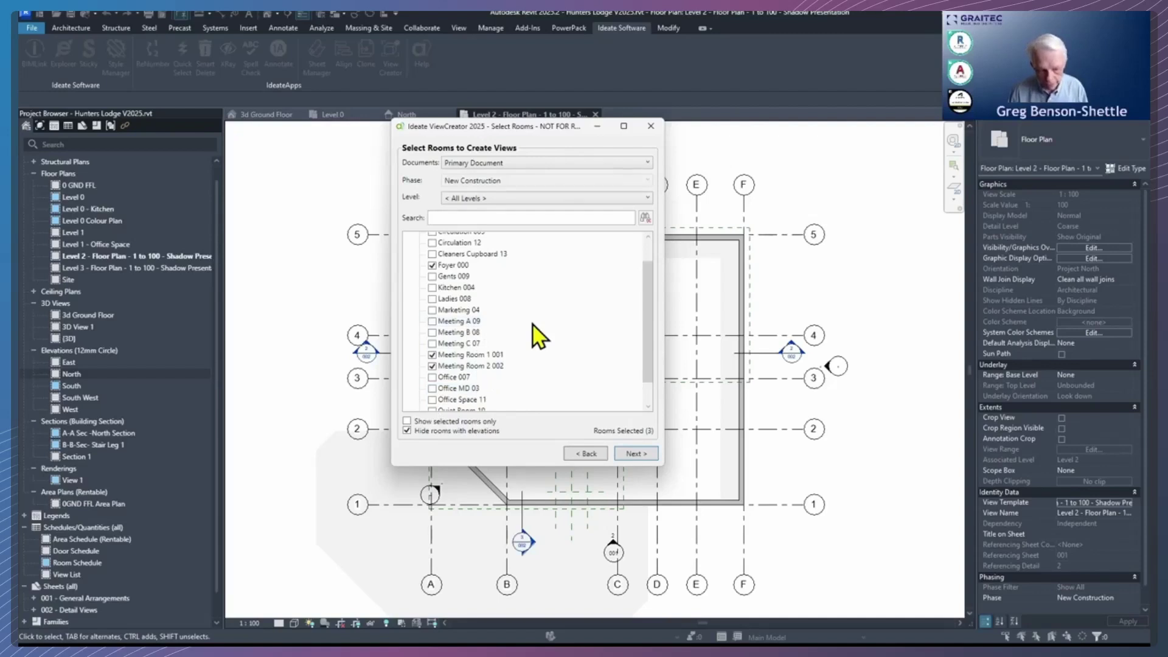
click(634, 452)
Apply the Enlarged Plans room rule and accept Level 0 as the parent view for the room callouts.
click(583, 163)
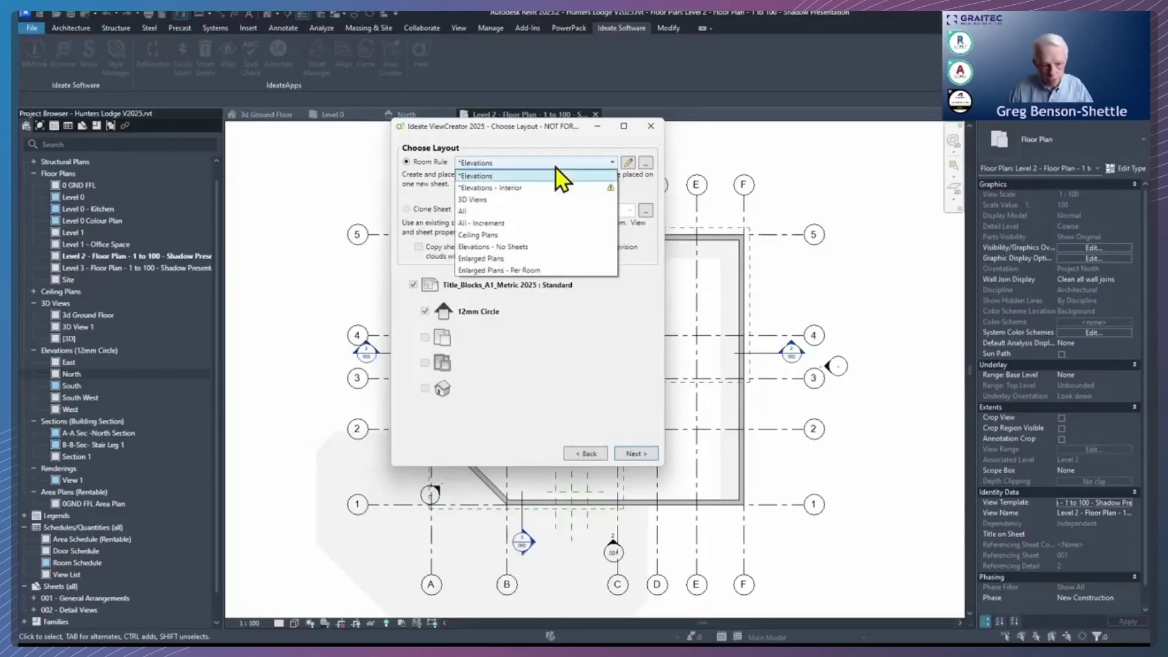
click(484, 259)
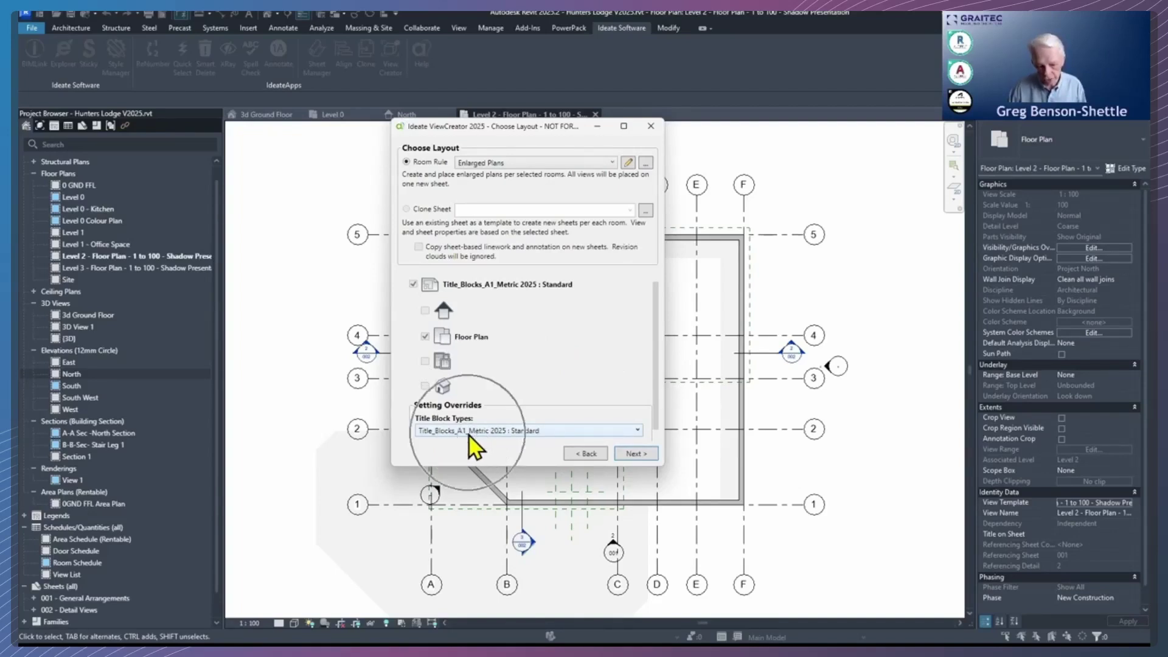
click(634, 454)
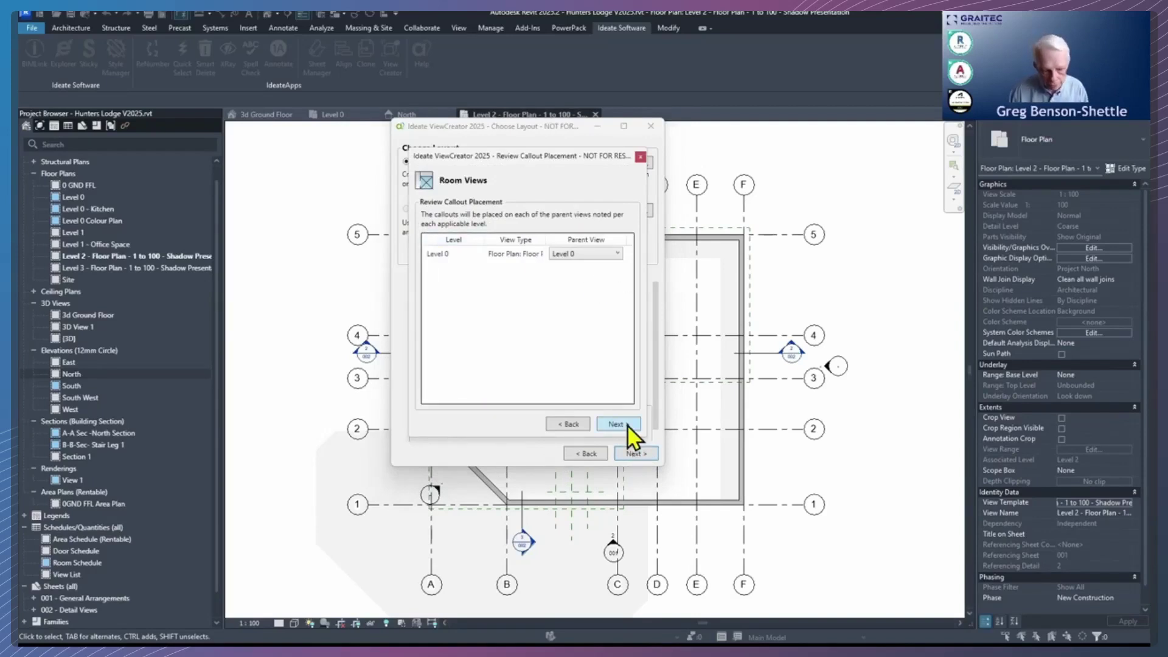
click(627, 425)
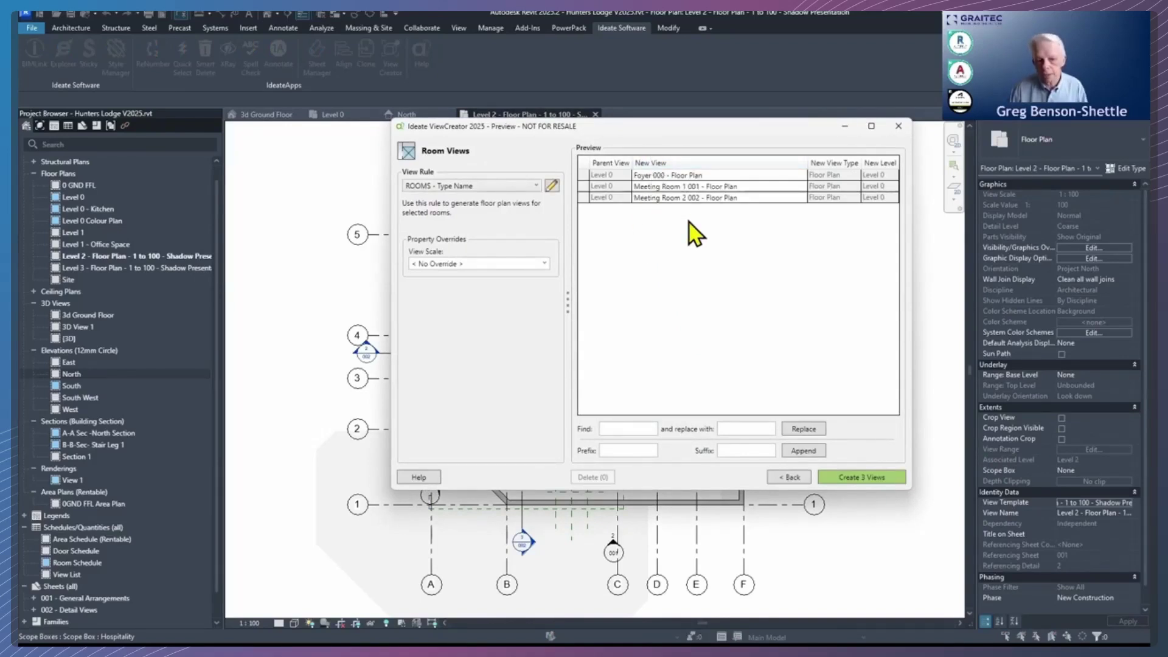
Create the three room floor plan views with their sheet, and name sheet 004 Hospitality Rooms.
click(857, 478)
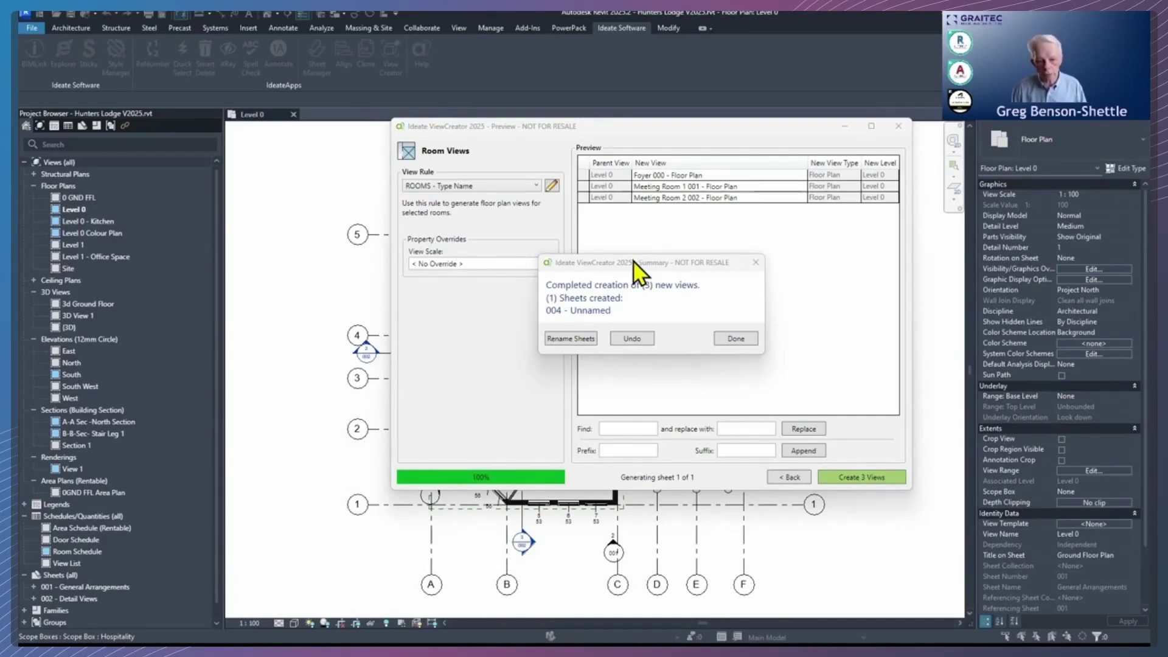
click(575, 341)
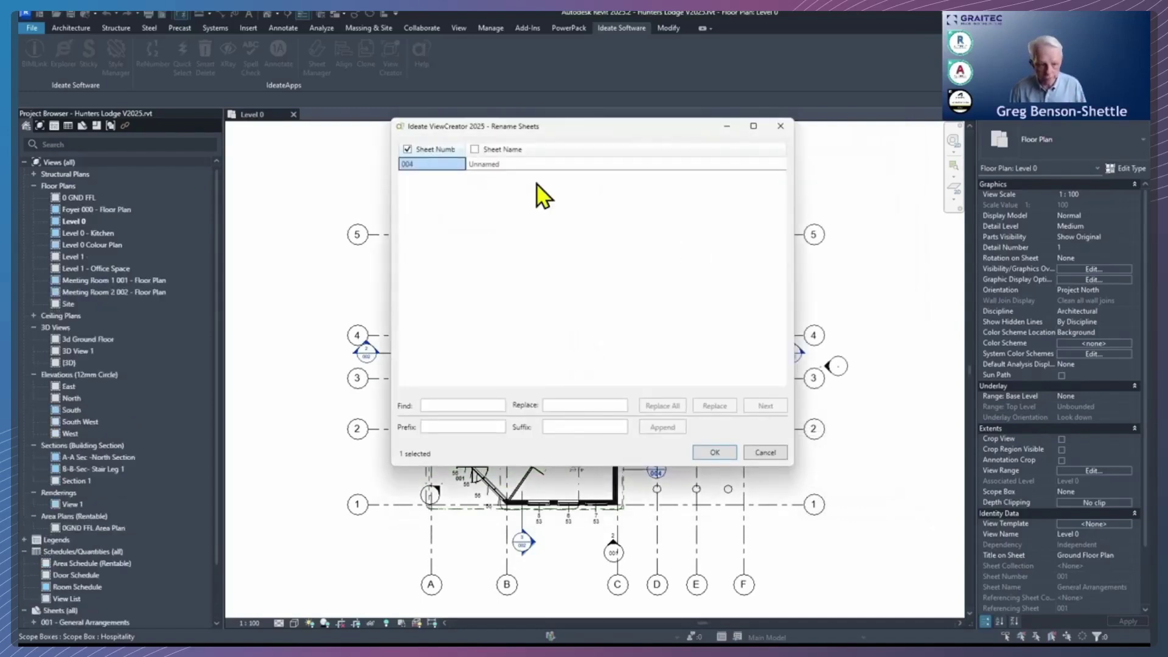
double_click(510, 163)
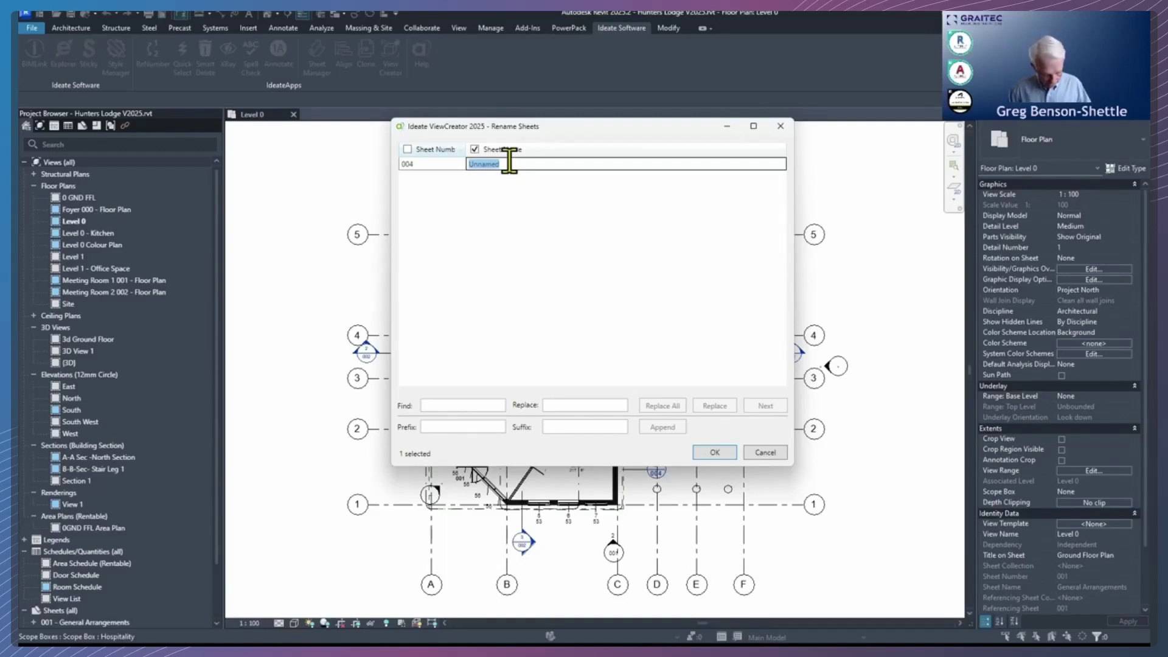
text(H)
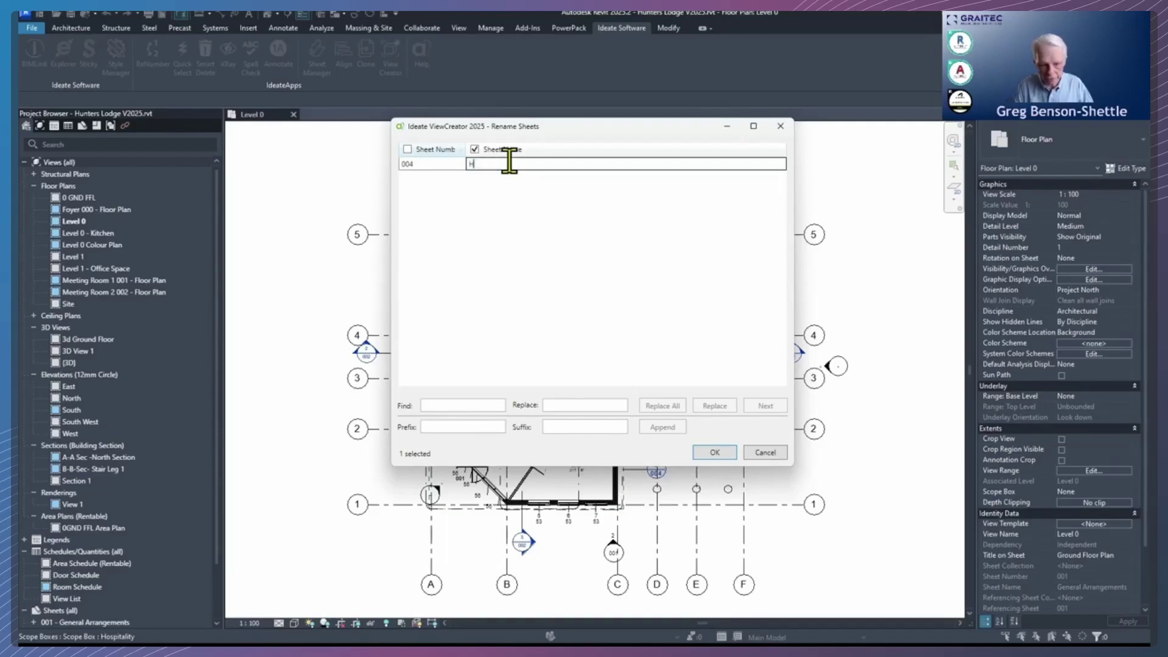
text(ospitality Rooms)
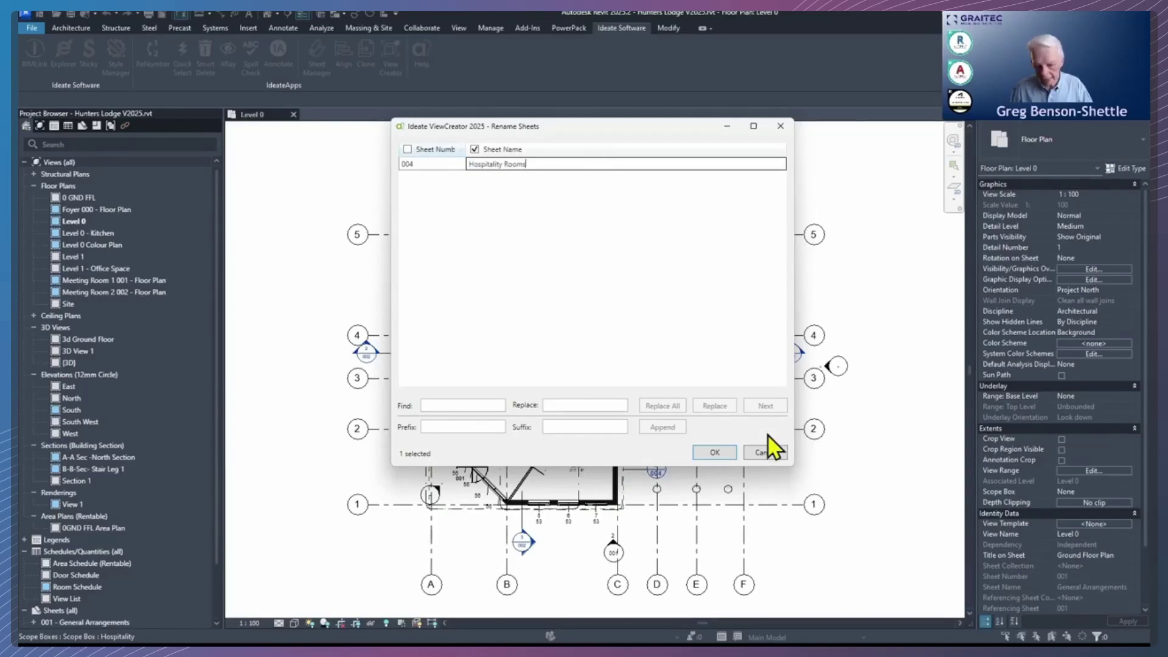
click(716, 453)
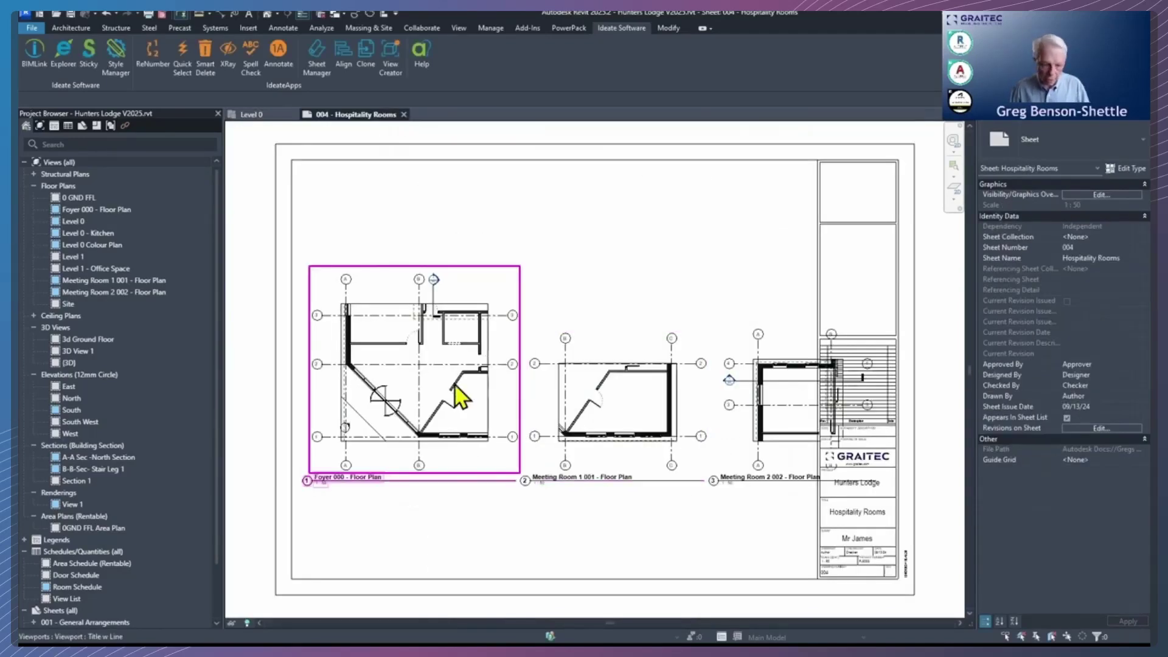
Move the Meeting Room 2 002 viewport off the title block to the empty area above the Meeting Room 1 001 viewport.
click(779, 447)
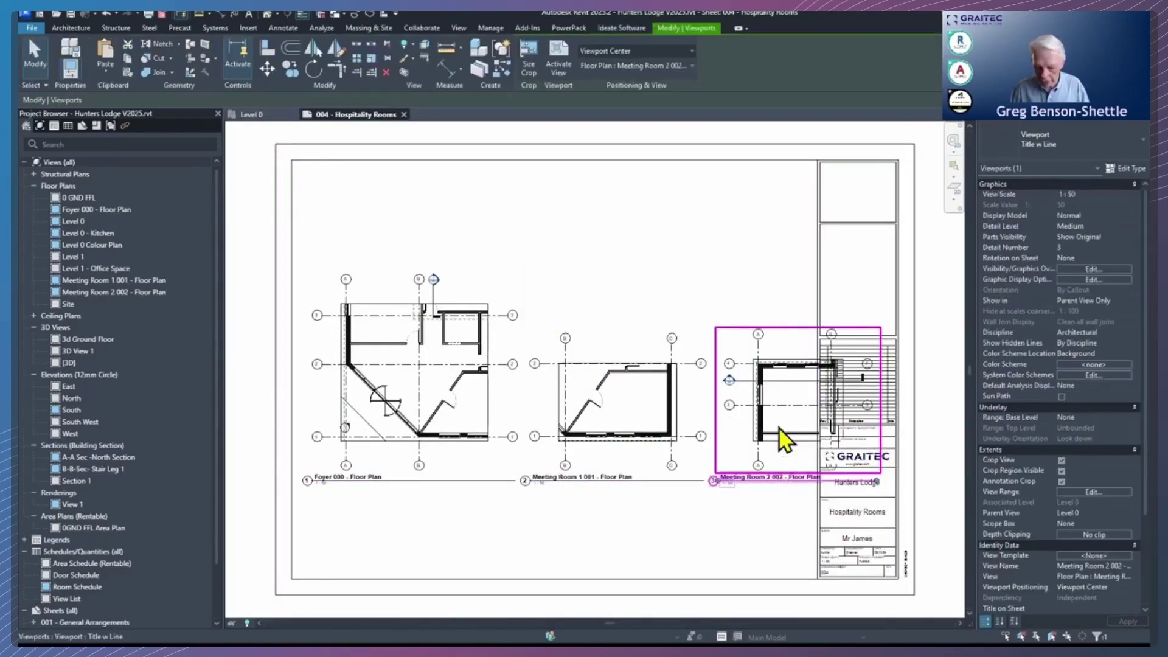
drag(747, 460, 571, 276)
click(777, 542)
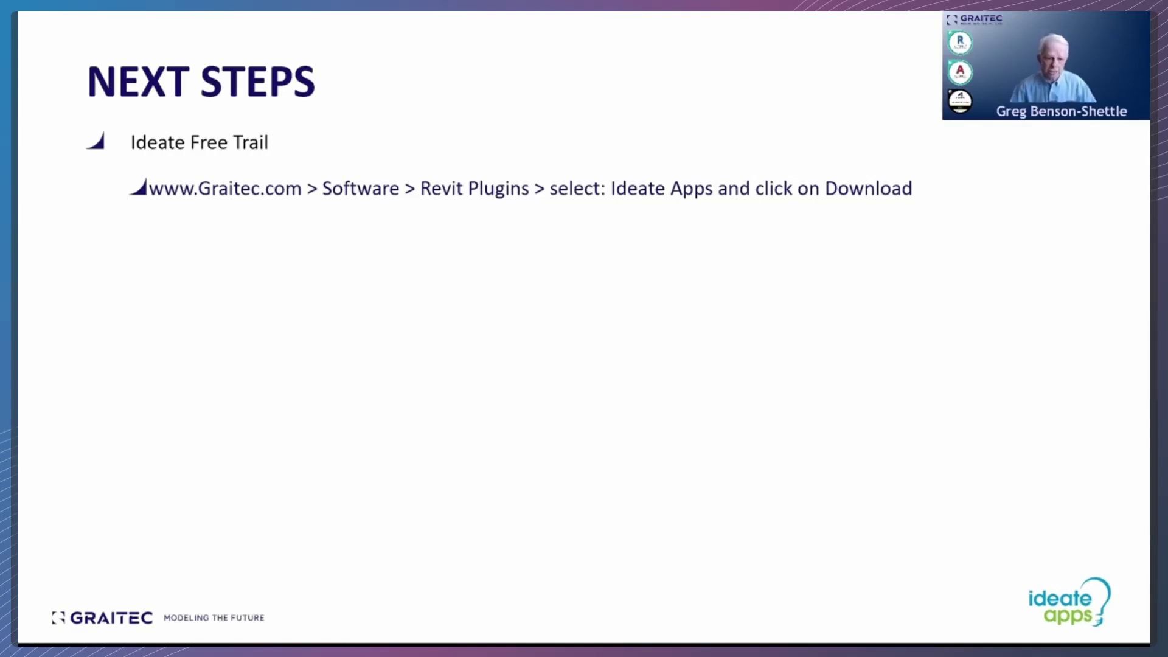
key(Right)
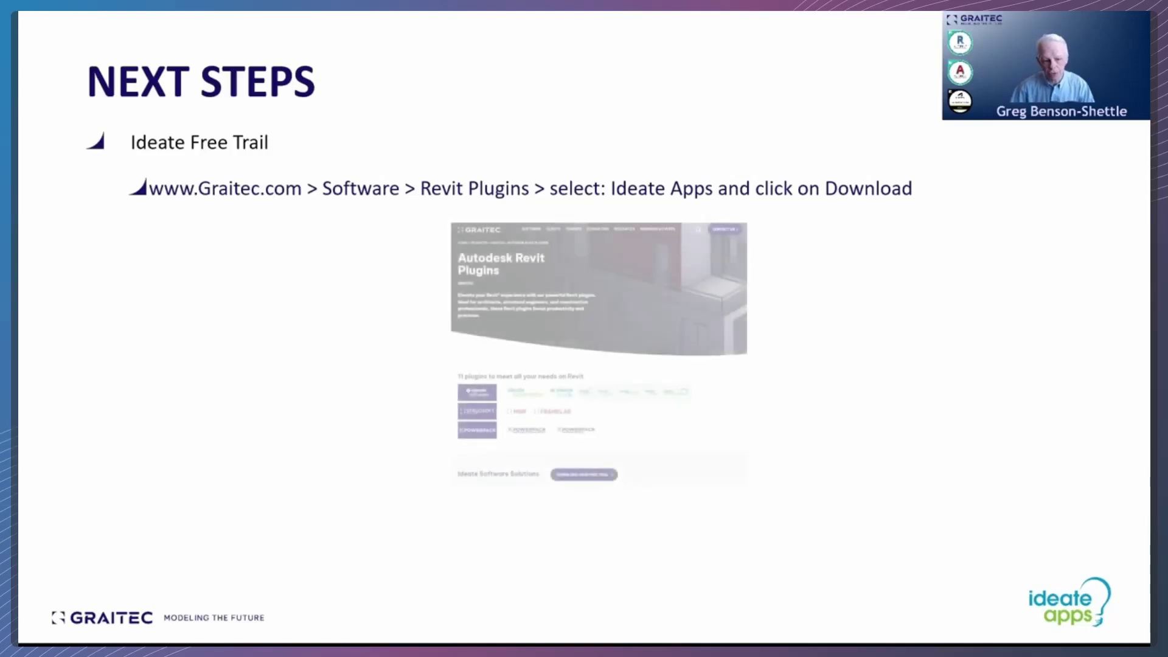